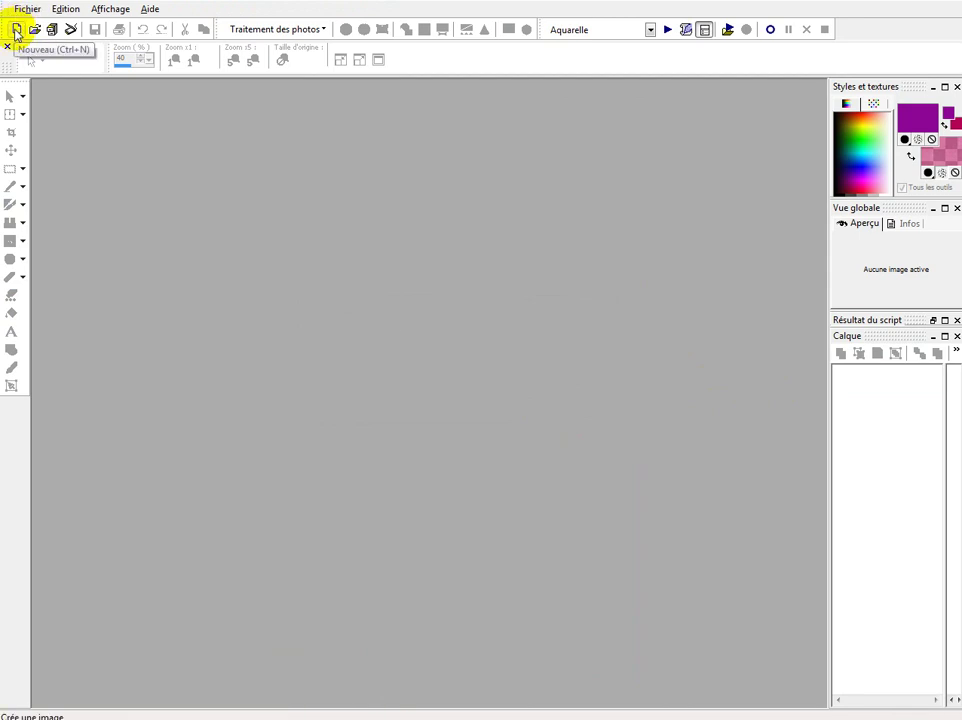
Step: Create a new image from the Masque Vectoriel 3.5 x 4.5 preset, with vector background and 400 pixels/cm resolution
click(16, 32)
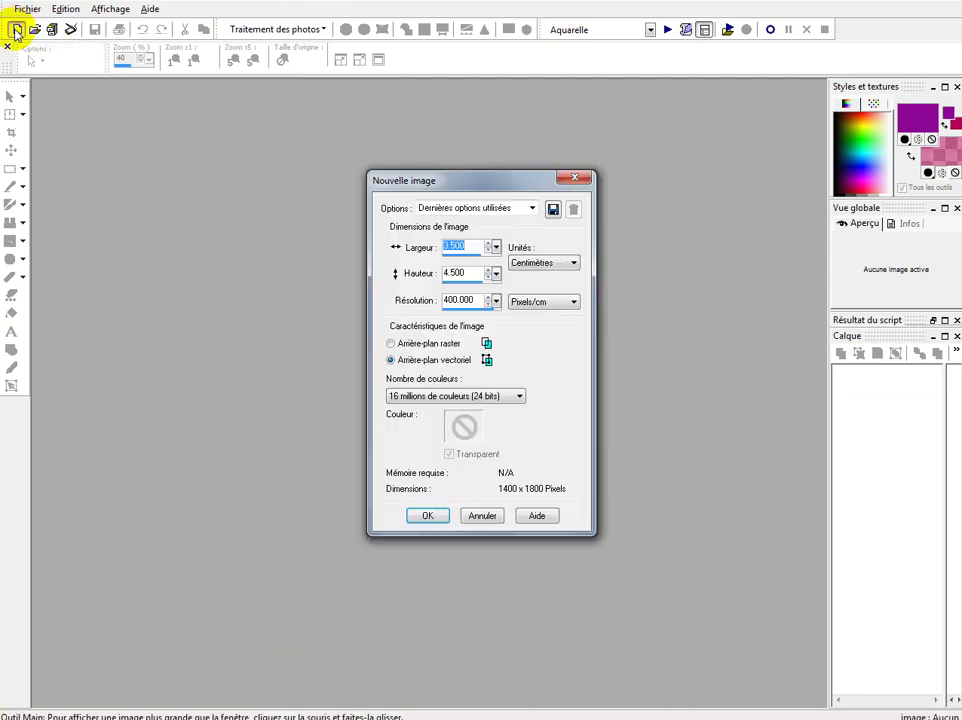
click(531, 208)
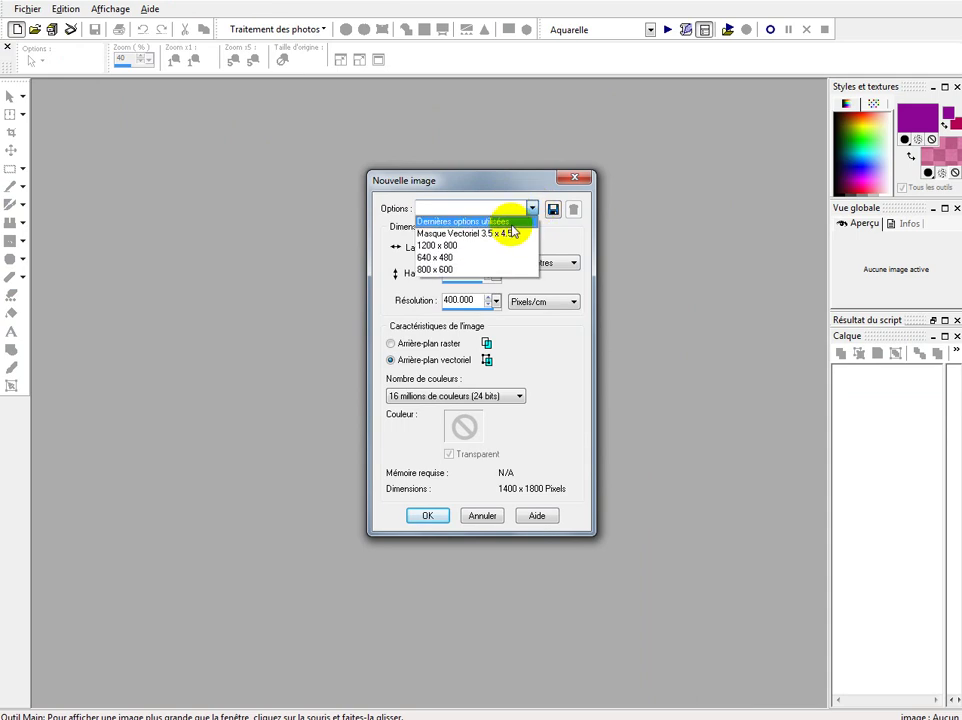
click(511, 235)
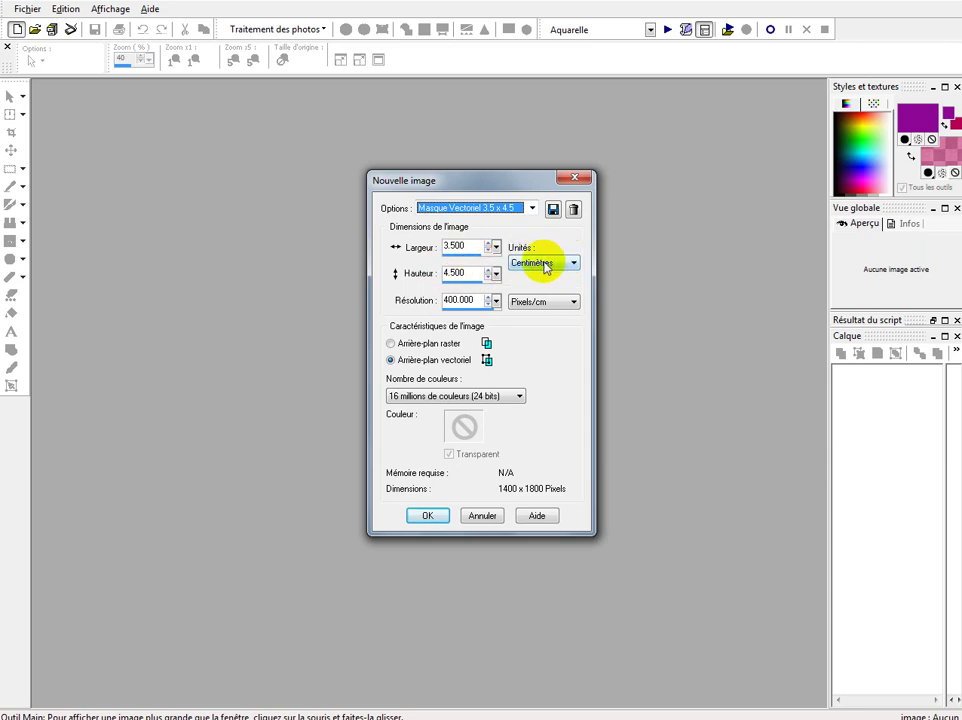
click(459, 304)
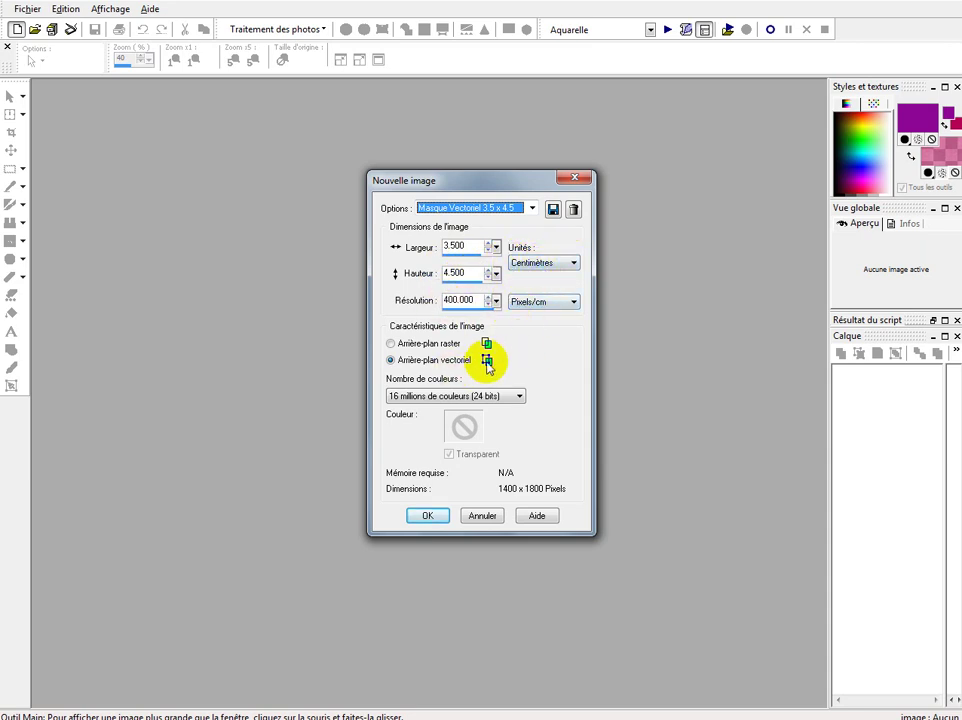
click(391, 363)
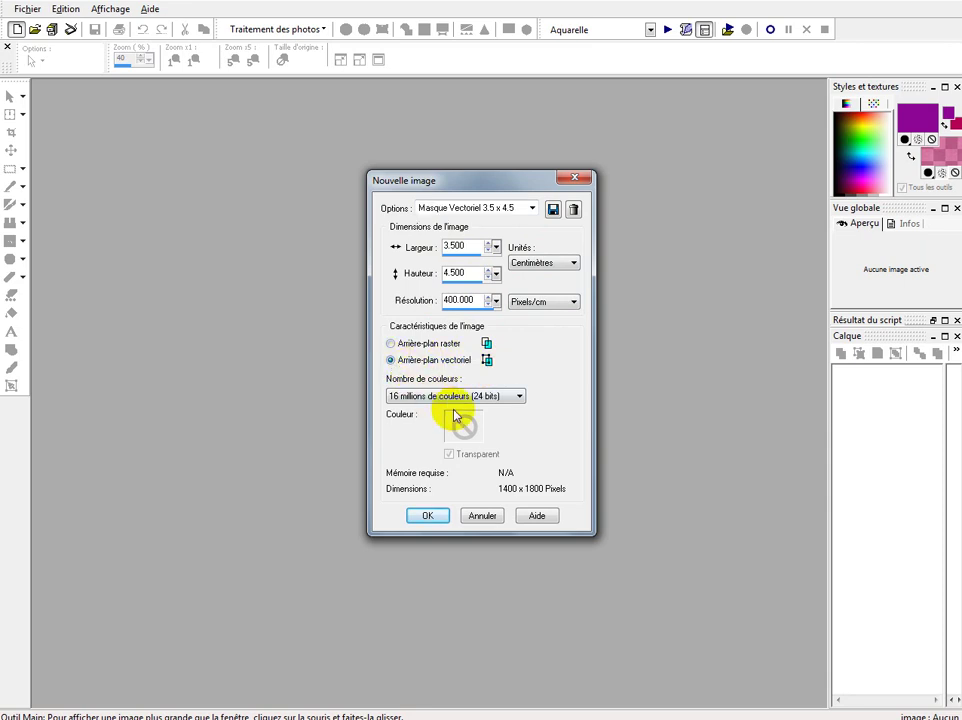
click(427, 518)
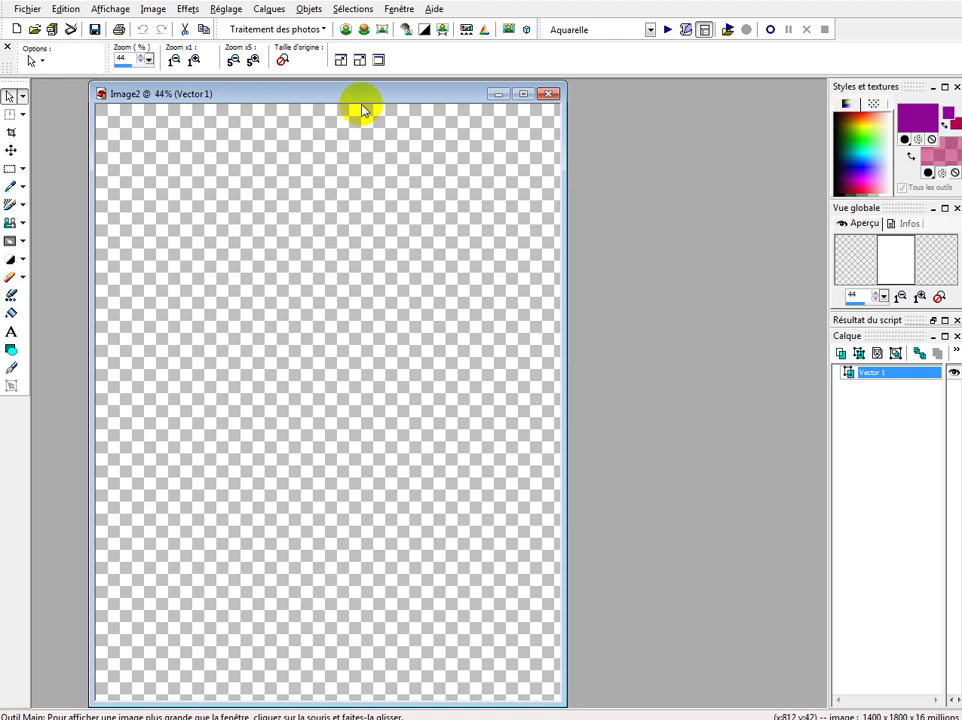
drag(391, 99, 472, 95)
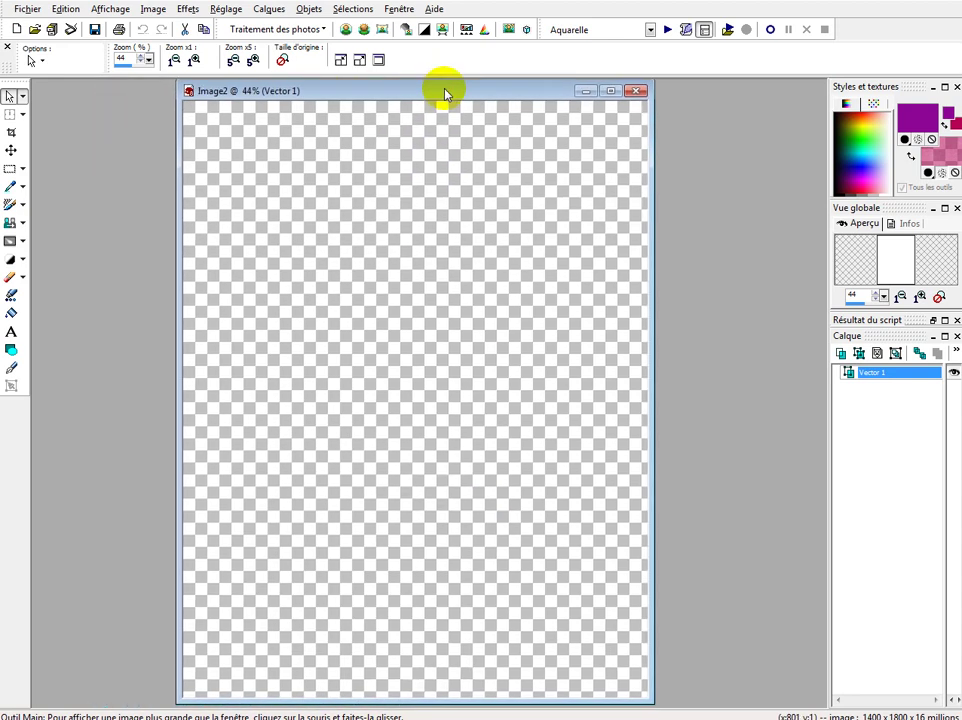
Step: Show the grid over the image and accept its properties with 0.500 cm horizontal and vertical spacing
click(110, 9)
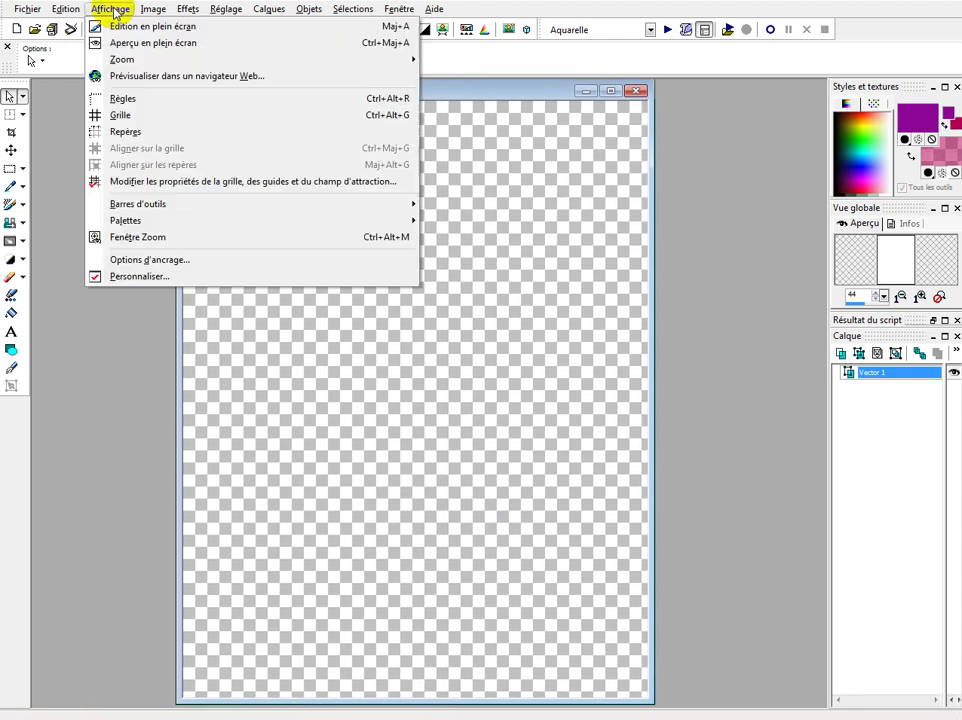
click(122, 115)
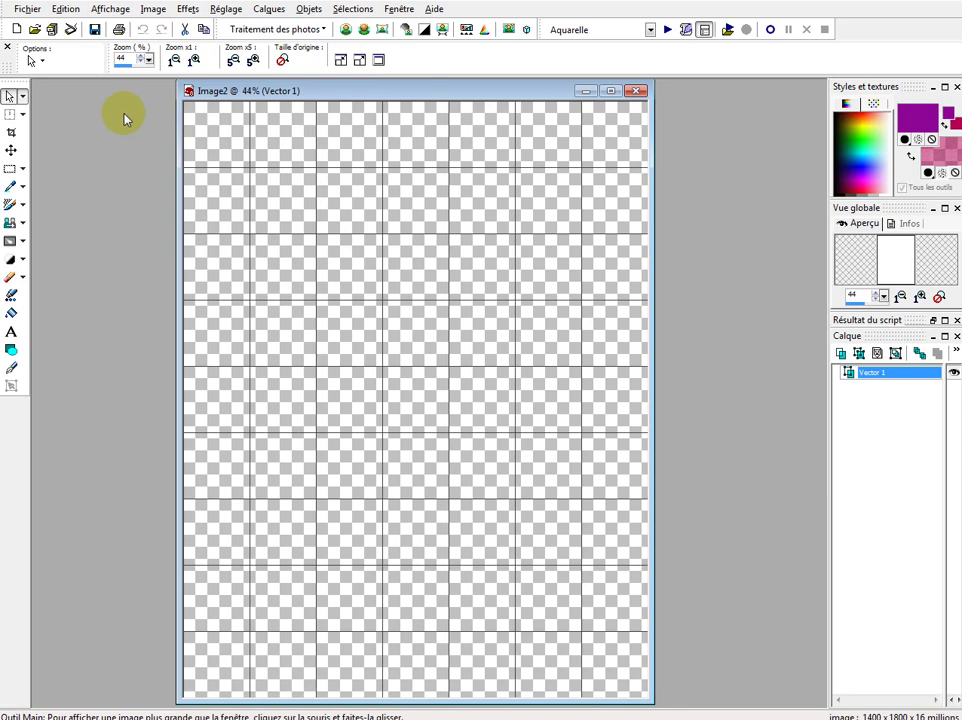
click(110, 9)
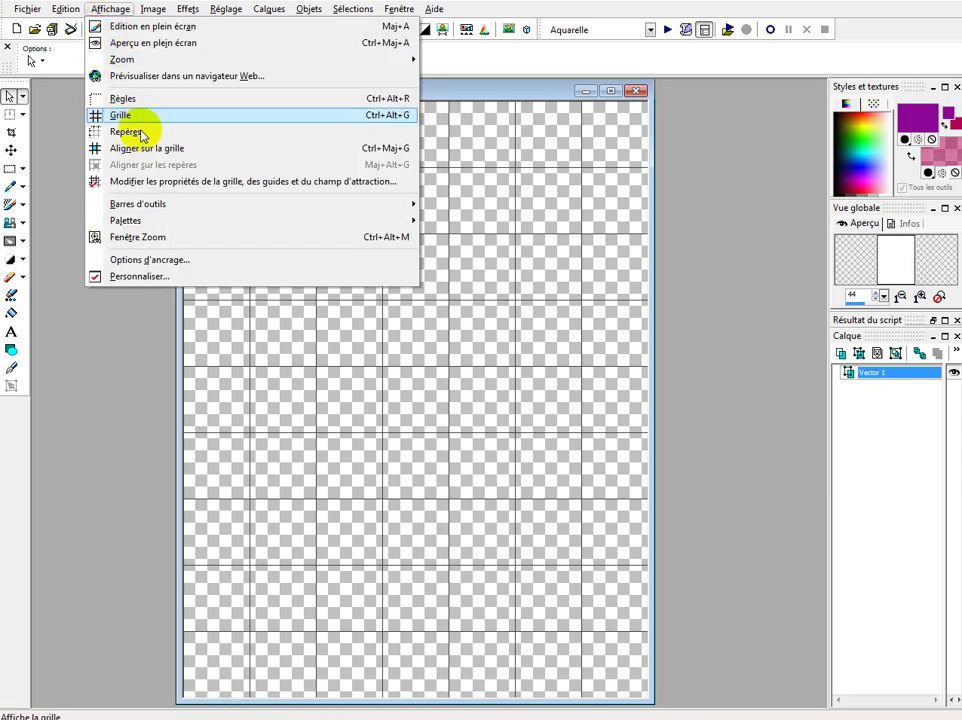
click(206, 182)
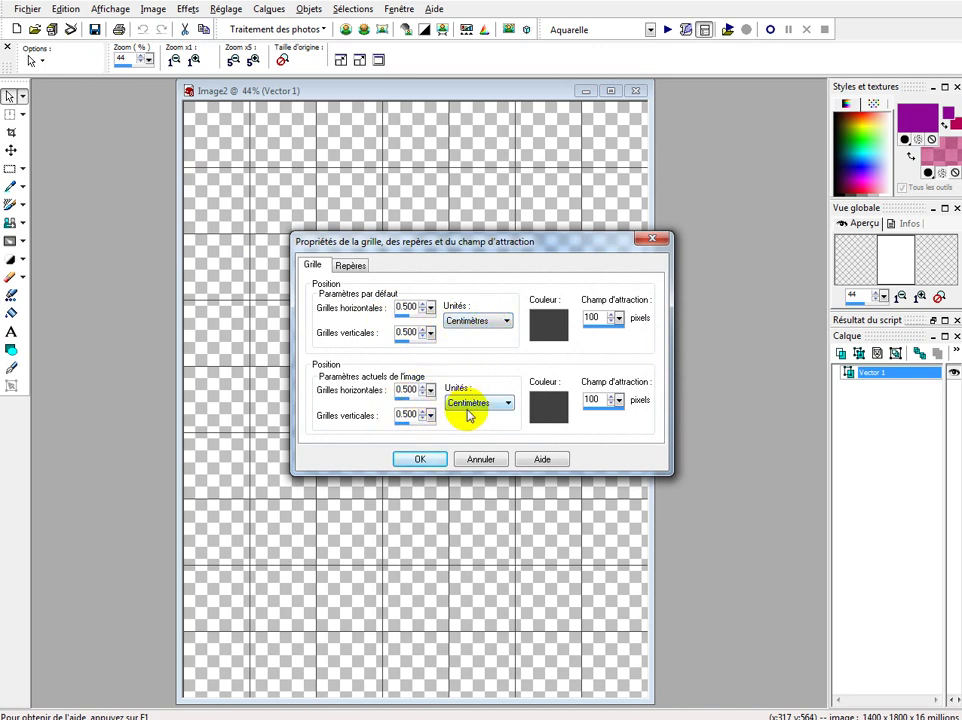
click(432, 462)
scroll(354, 358, down, 1)
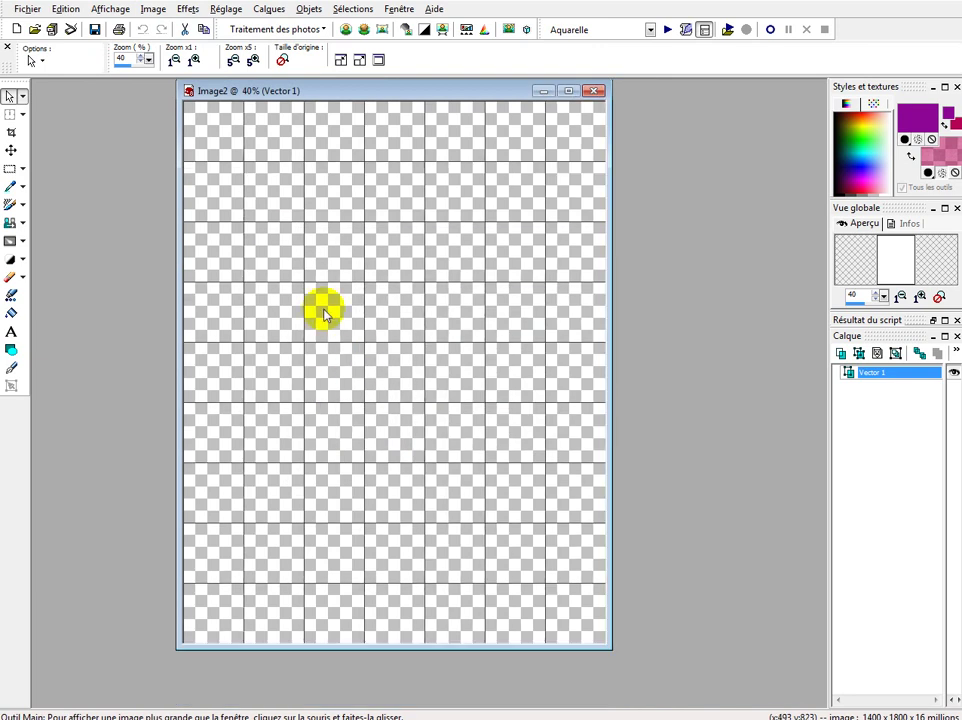
drag(339, 96, 391, 112)
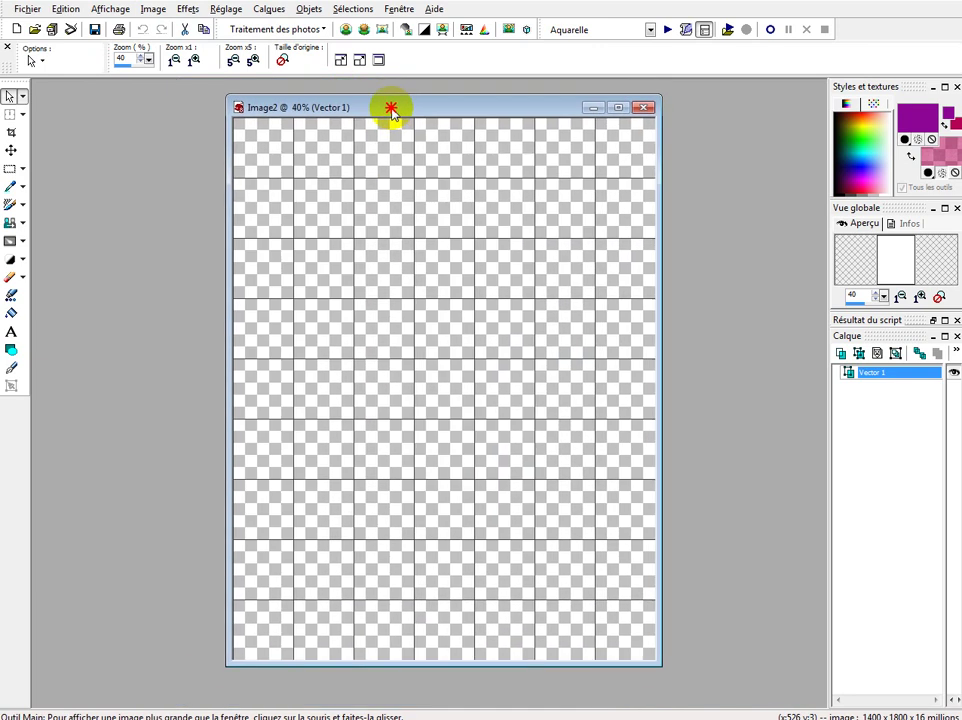
Step: Draw a tall predefined ellipse about 1.7 cm wide and 3.2 cm high in the middle of the image
click(11, 351)
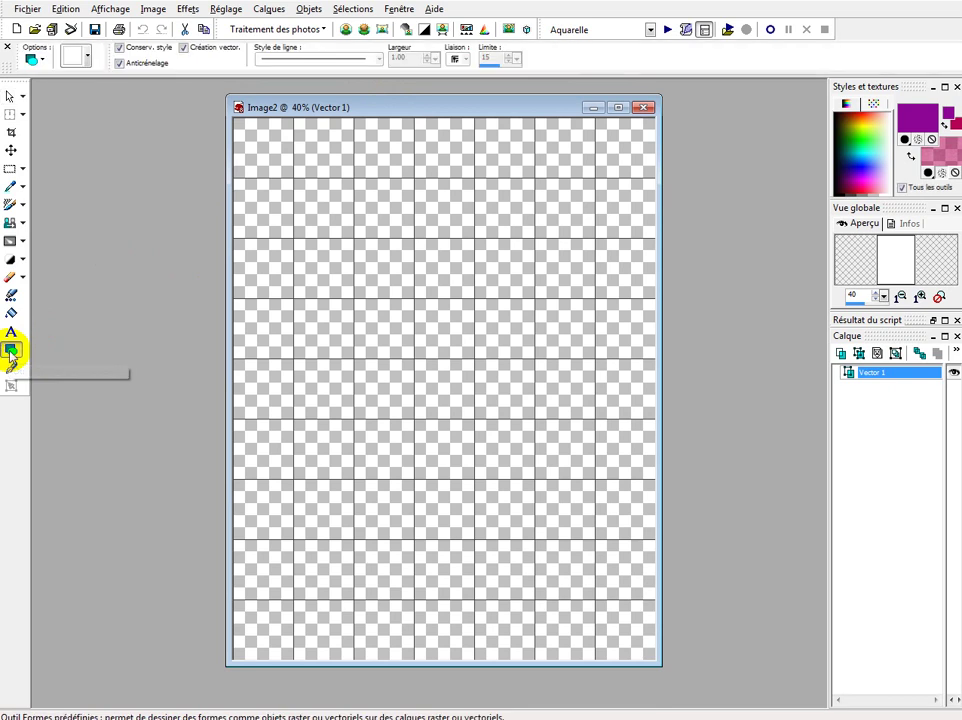
click(87, 58)
click(96, 110)
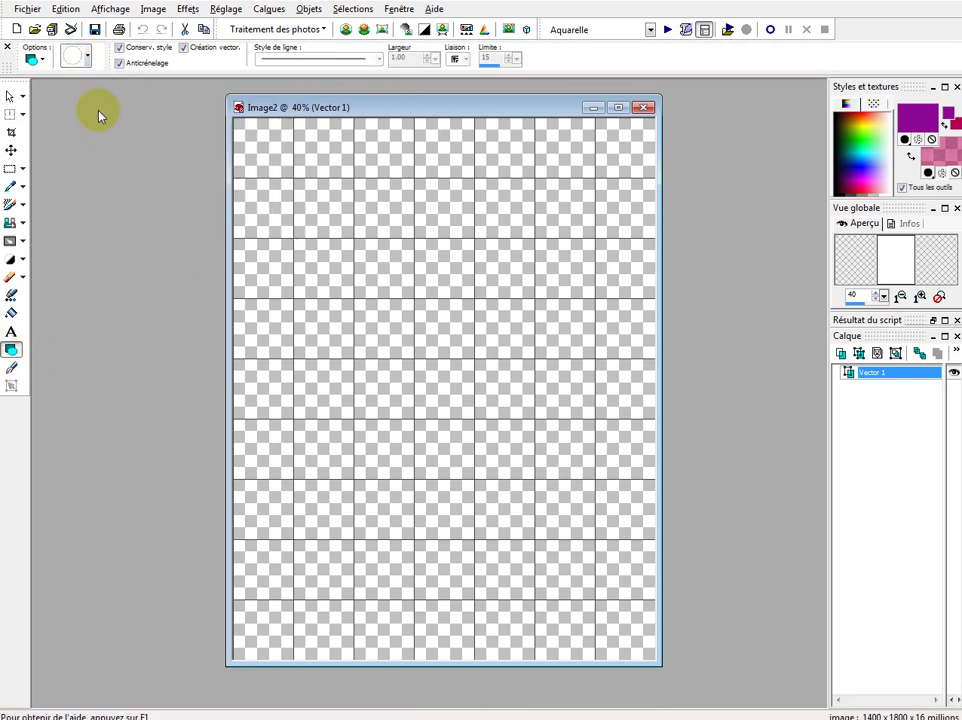
mouse_move(339, 201)
mouse_down()
mouse_move(447, 337)
mouse_move(527, 530)
mouse_move(530, 586)
mouse_move(550, 580)
mouse_up()
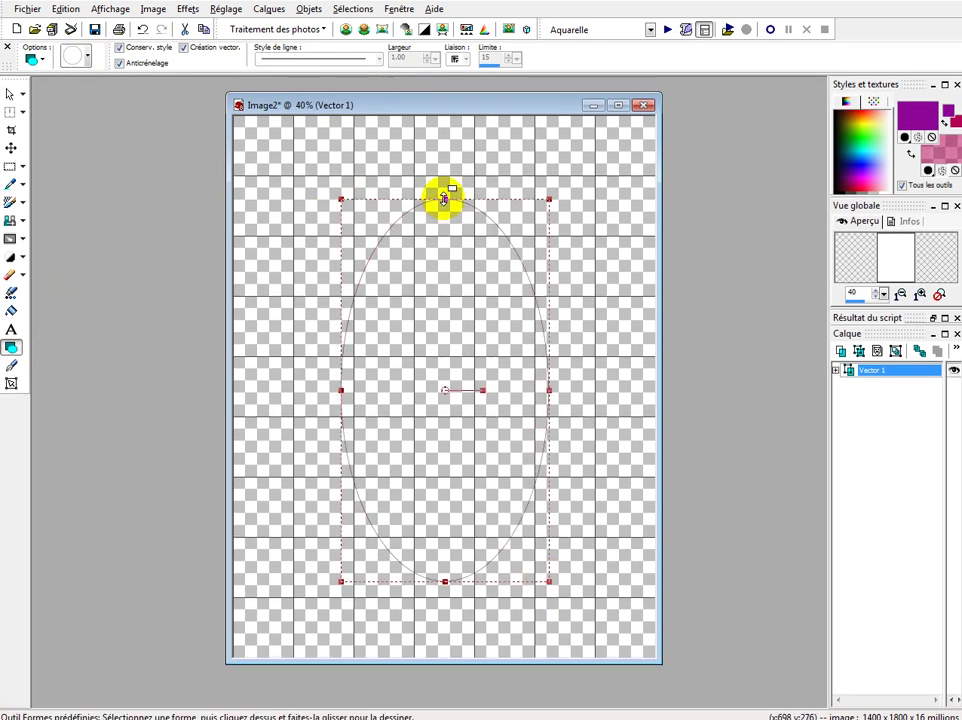
Step: Resize the ellipse to about 2.1 cm wide and 3.3 cm high, with its top edge on the first horizontal grid line
drag(444, 199, 443, 176)
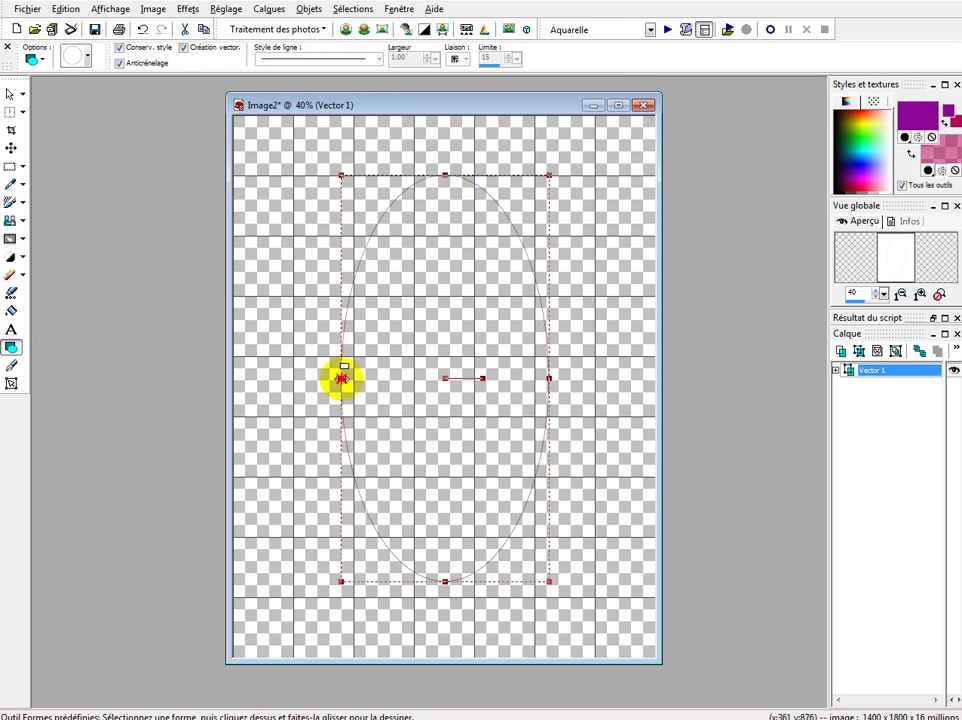
drag(341, 378, 318, 378)
drag(549, 378, 570, 377)
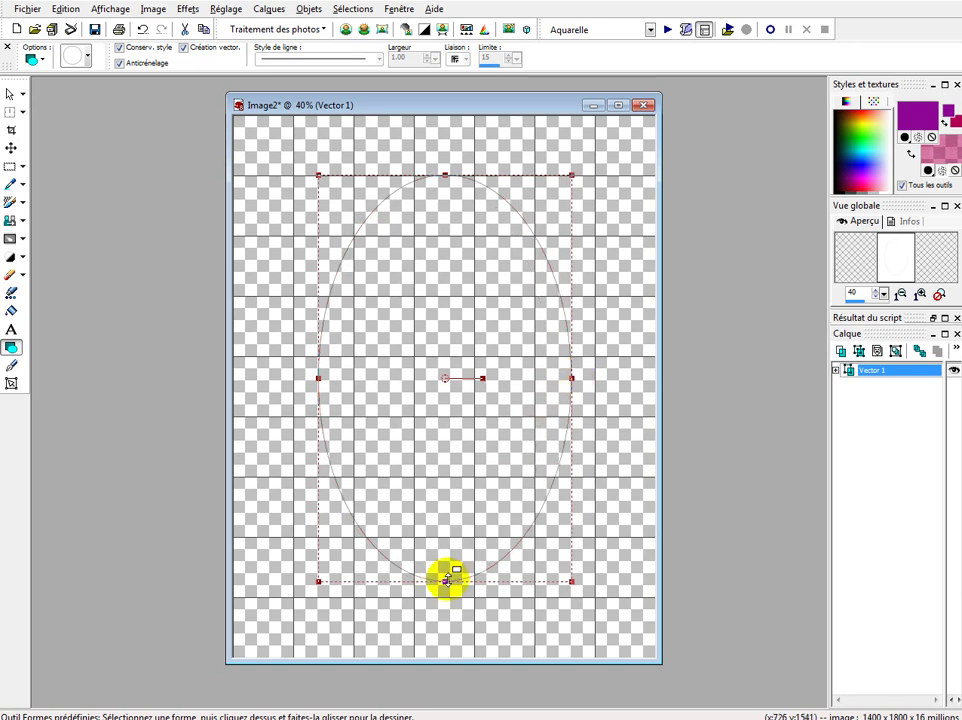
mouse_move(443, 576)
mouse_down()
mouse_move(443, 559)
mouse_move(441, 570)
mouse_up()
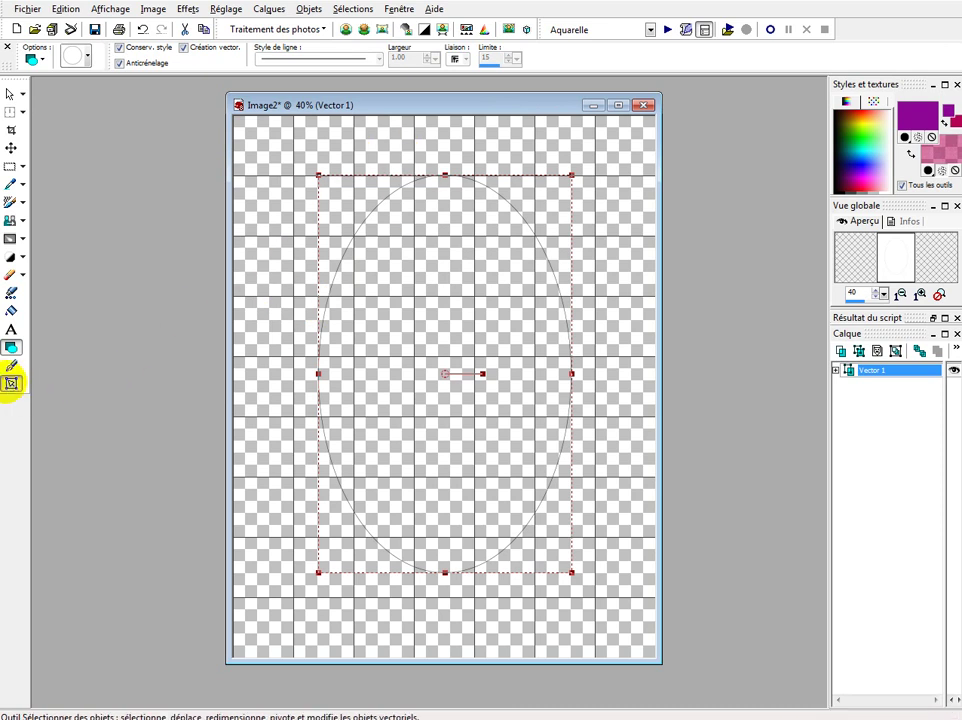
Step: Center the ellipse horizontally and vertically on the canvas, then move it up until its top meets the first horizontal grid line
click(10, 384)
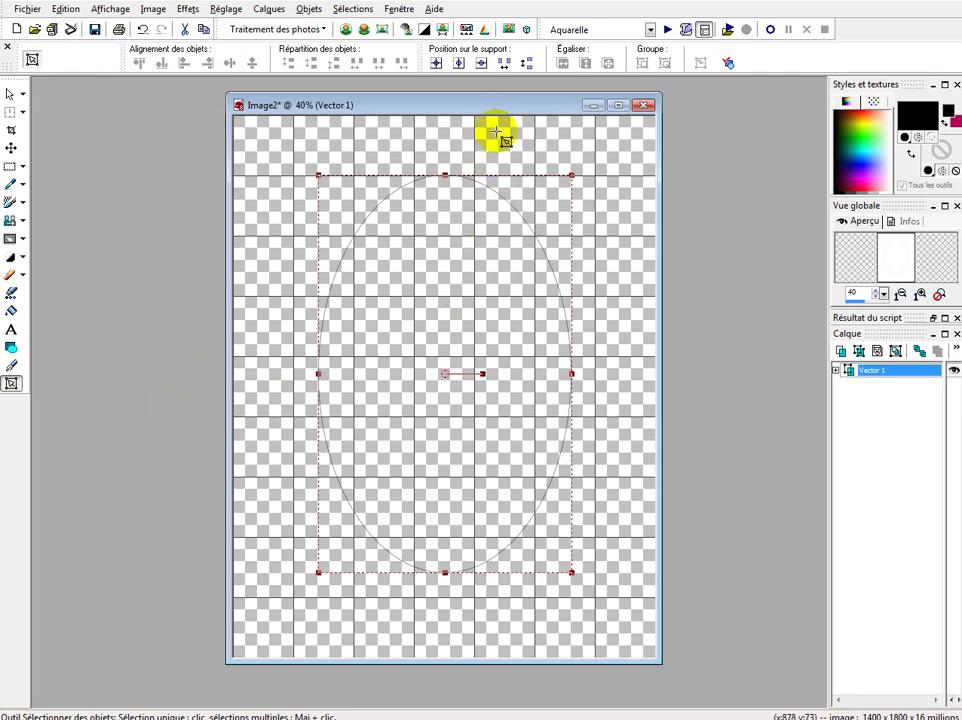
click(460, 66)
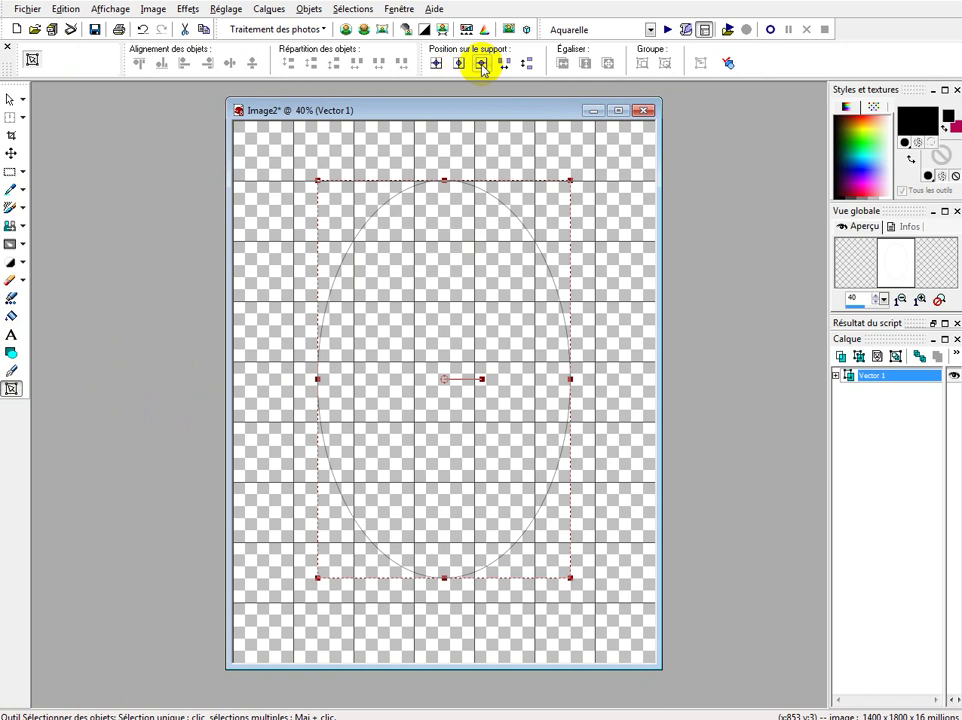
click(481, 65)
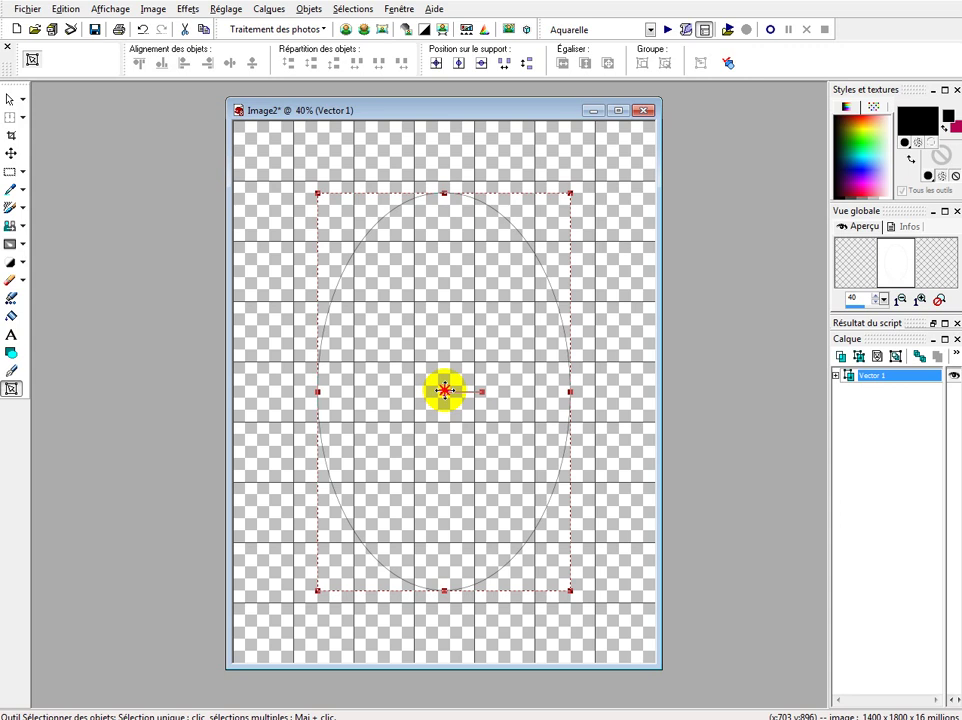
drag(444, 390, 444, 379)
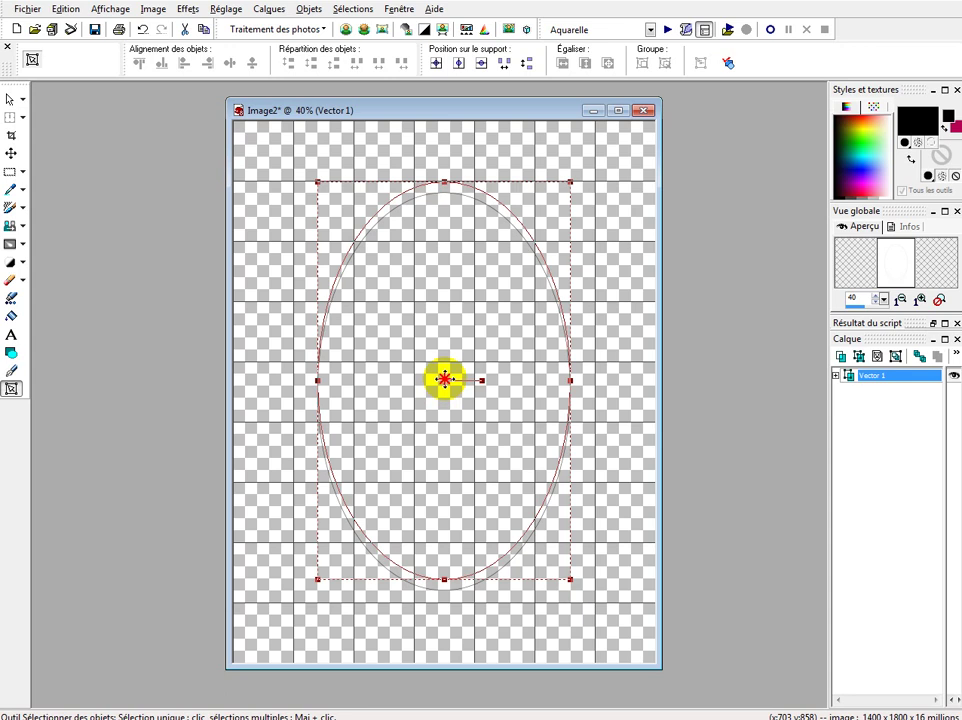
drag(444, 378, 444, 378)
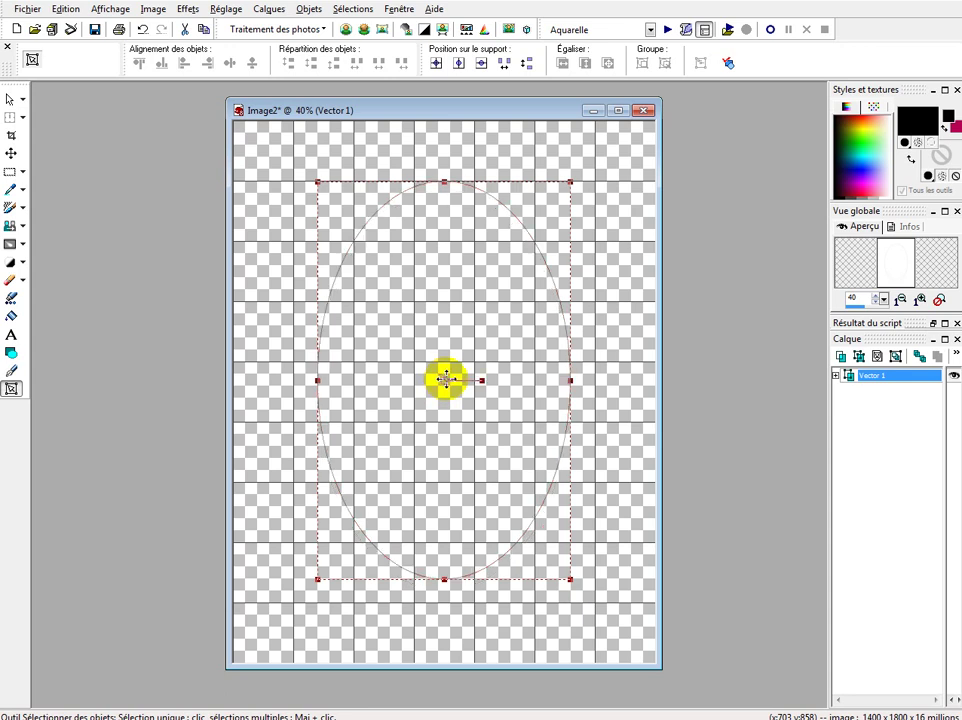
Step: Give the ellipse a black outline 8 pixels thick without fill in its vector properties
click(729, 63)
click(729, 63)
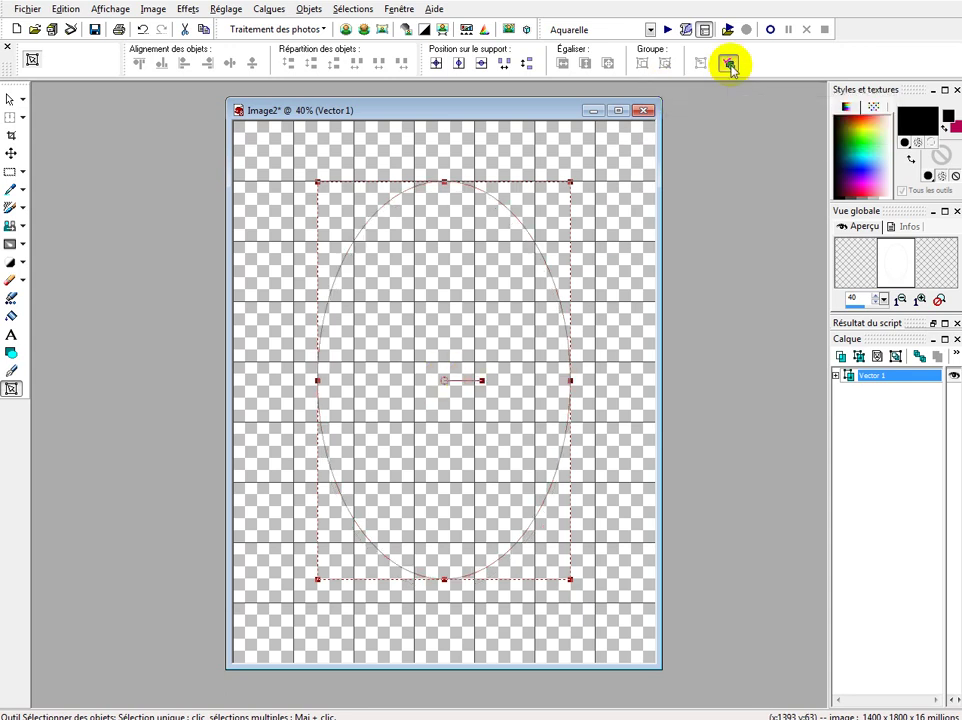
click(729, 63)
double_click(449, 328)
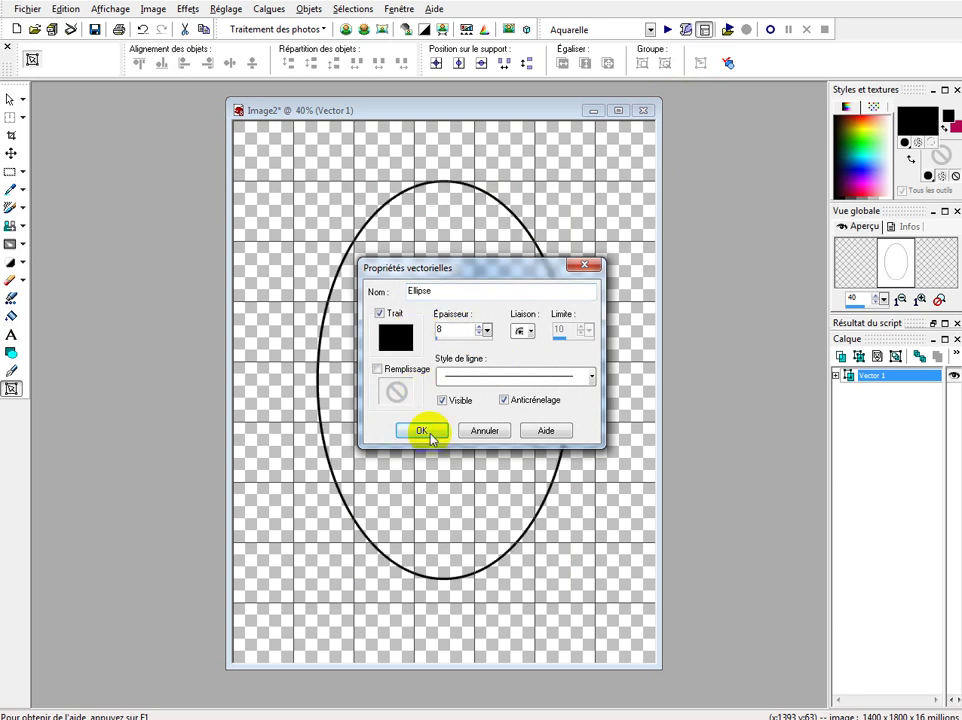
click(422, 431)
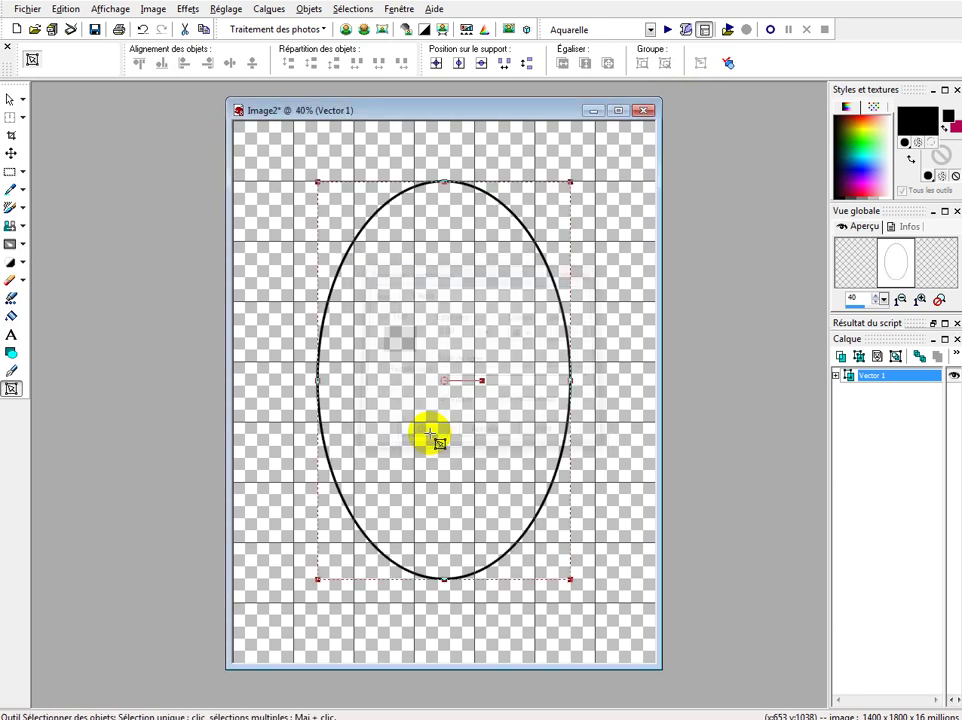
Step: Draw a full-width rectangle about 1 cm high across the ellipse's upper half and move it down about 0.2 cm
click(12, 353)
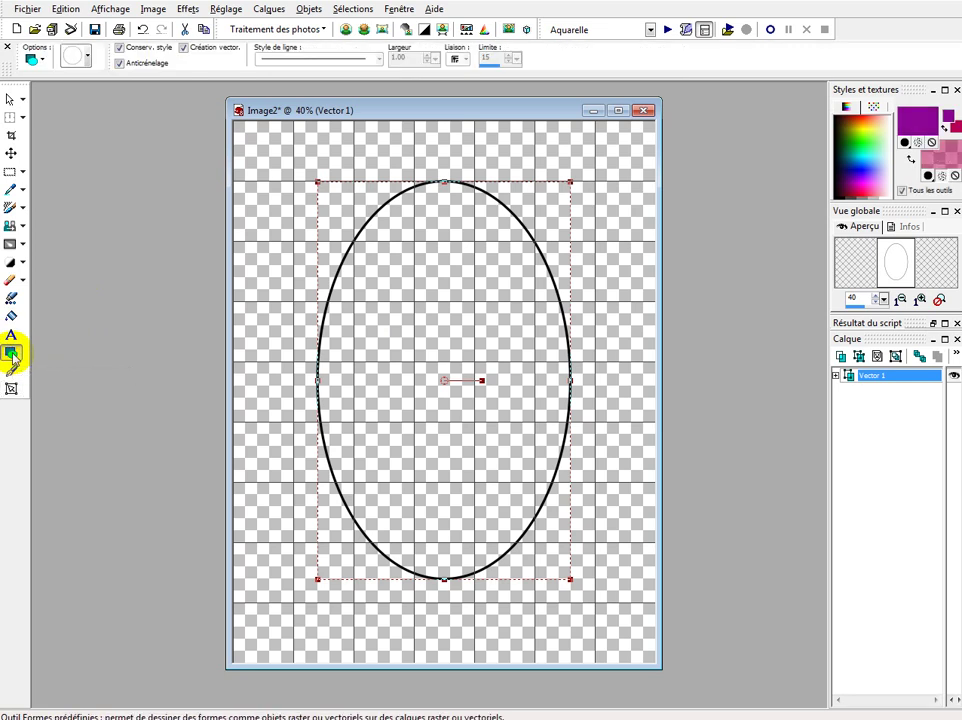
click(87, 60)
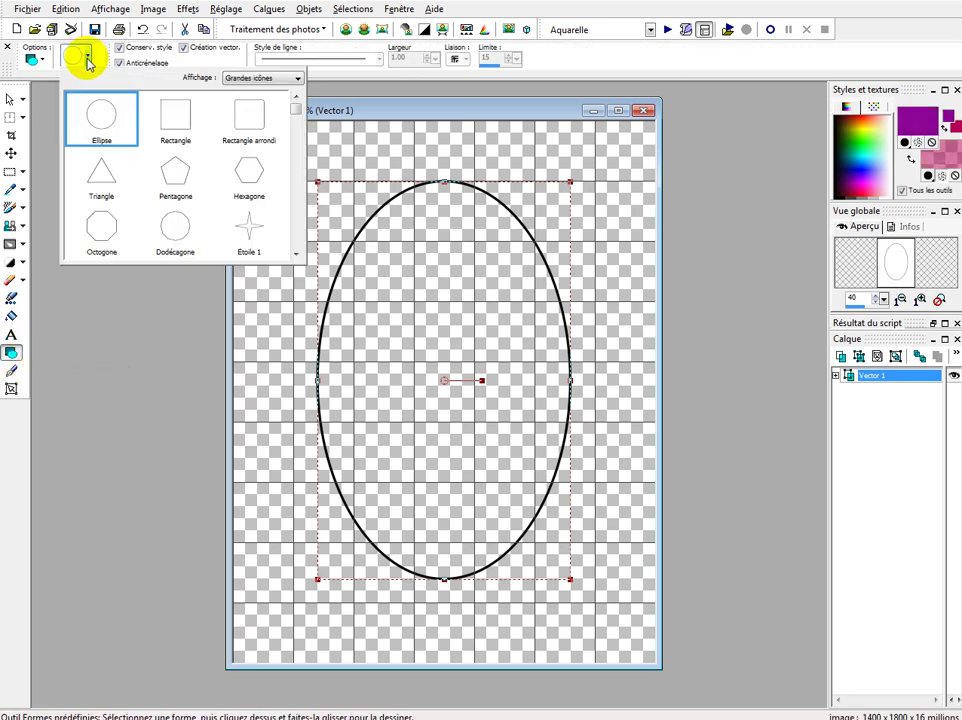
click(176, 116)
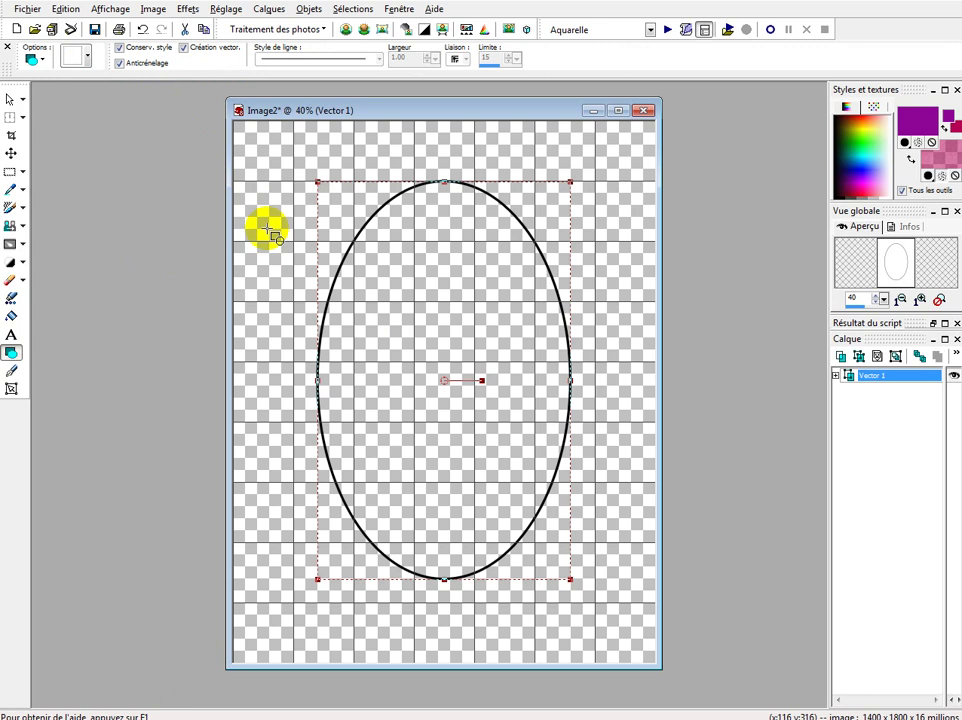
drag(235, 242, 655, 361)
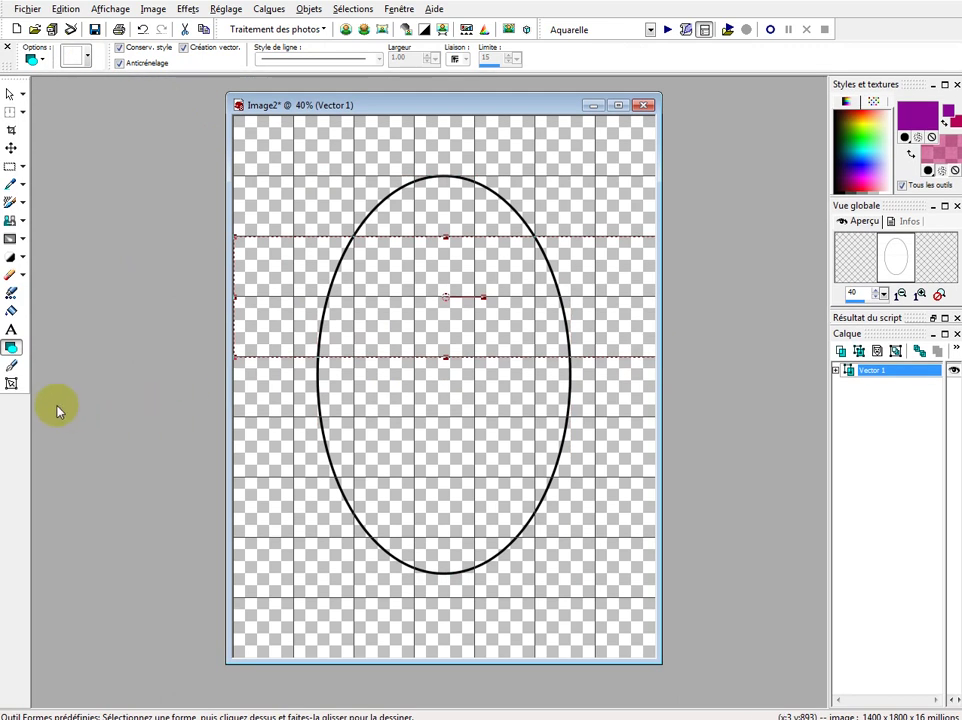
click(11, 383)
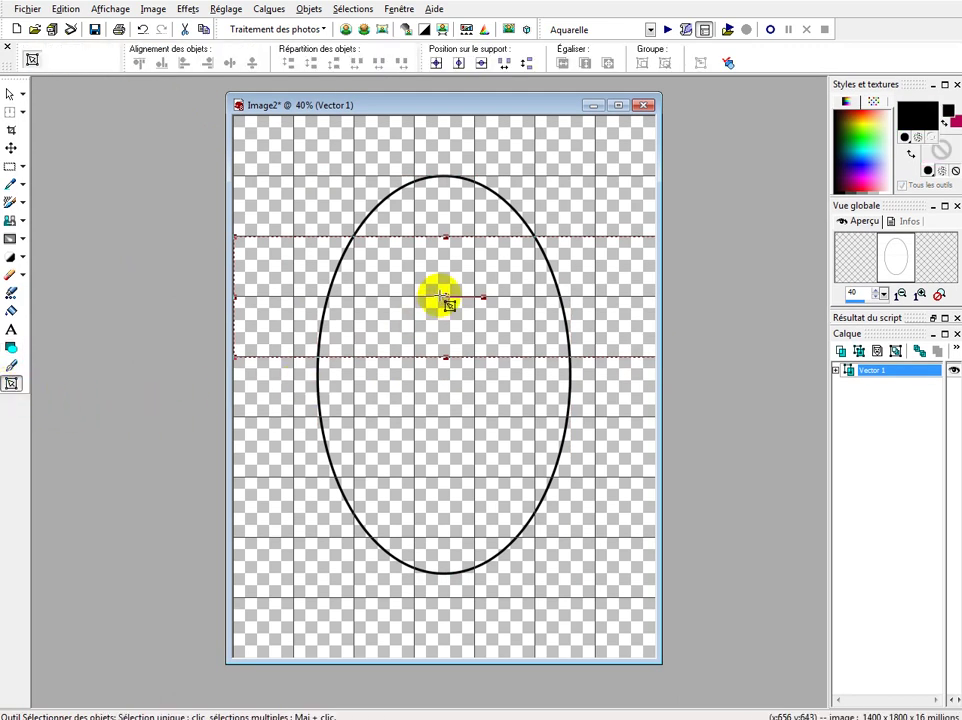
drag(446, 296, 446, 319)
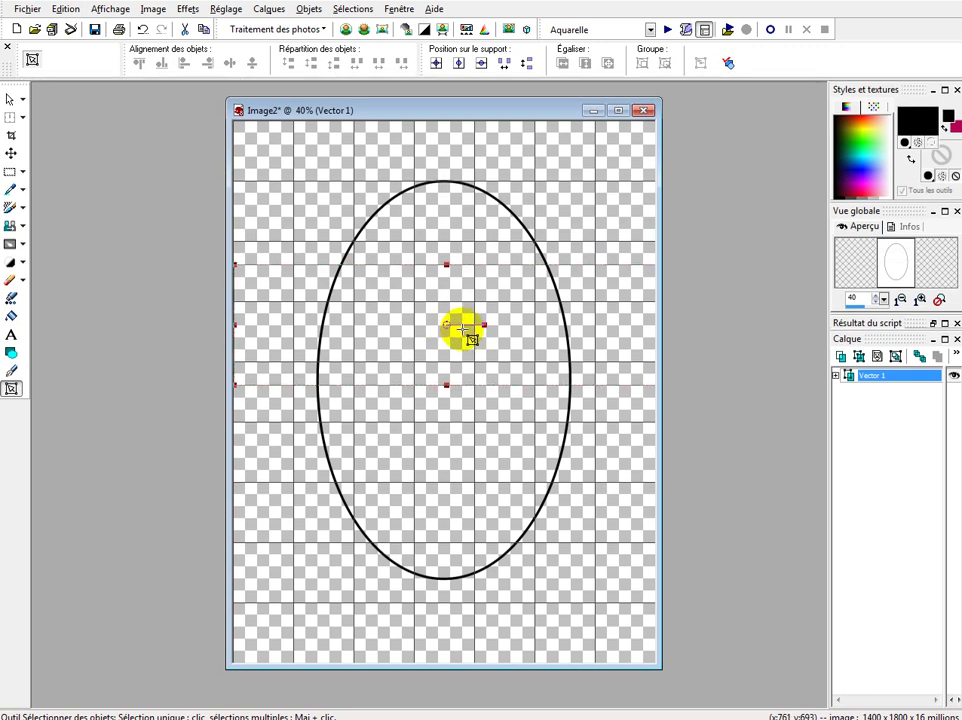
Step: Turn on the rectangle's fill in its vector properties and set the fill color to light red #FF8080
click(728, 64)
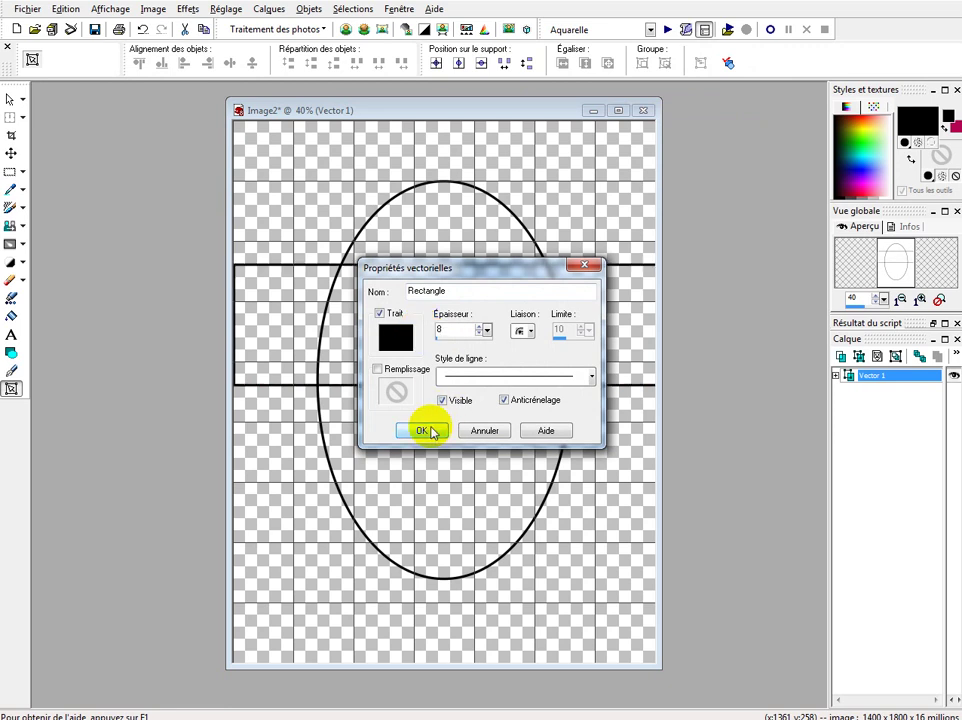
click(378, 370)
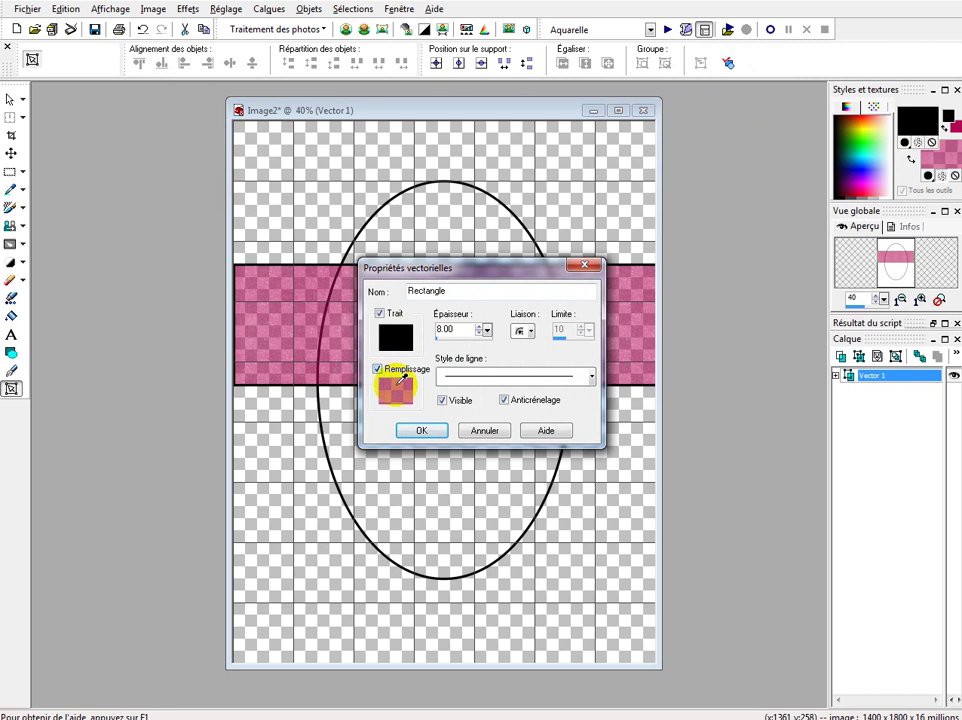
click(397, 390)
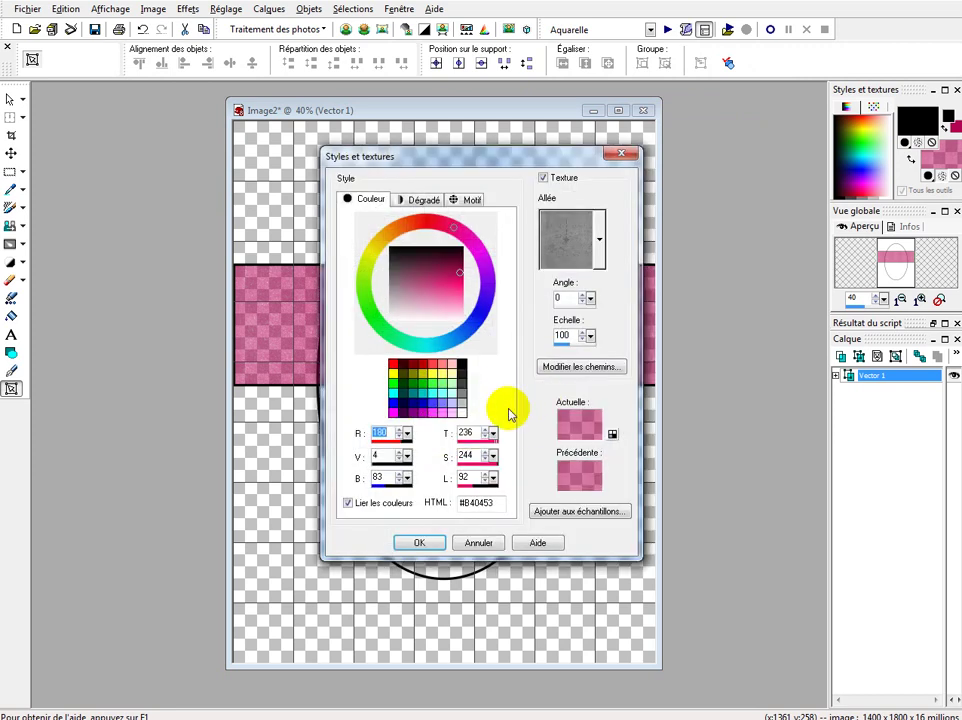
click(450, 366)
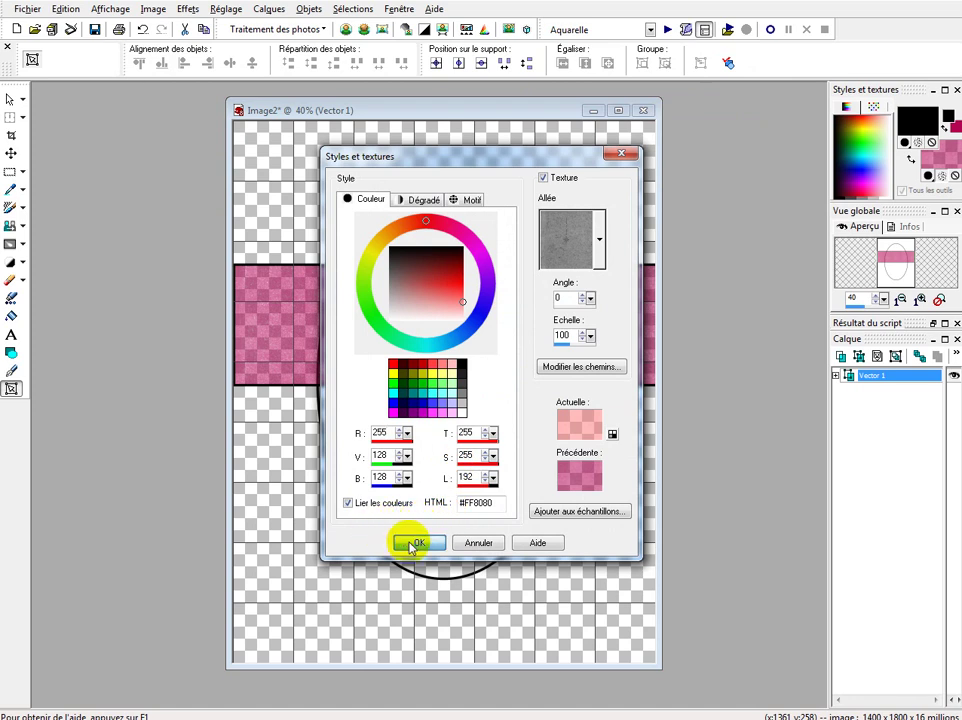
click(410, 542)
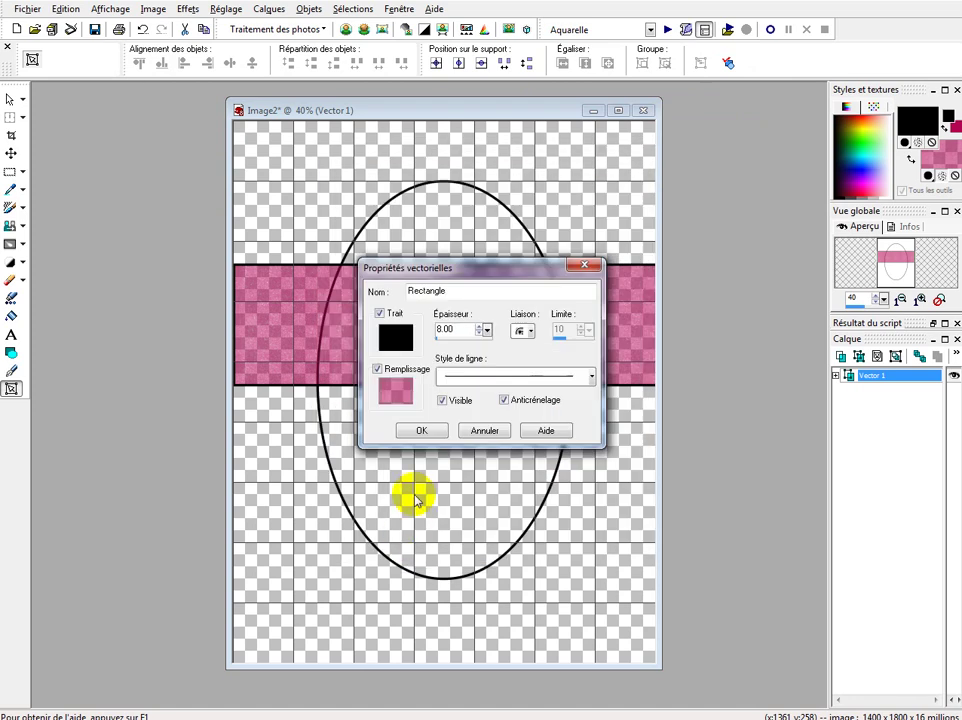
click(426, 432)
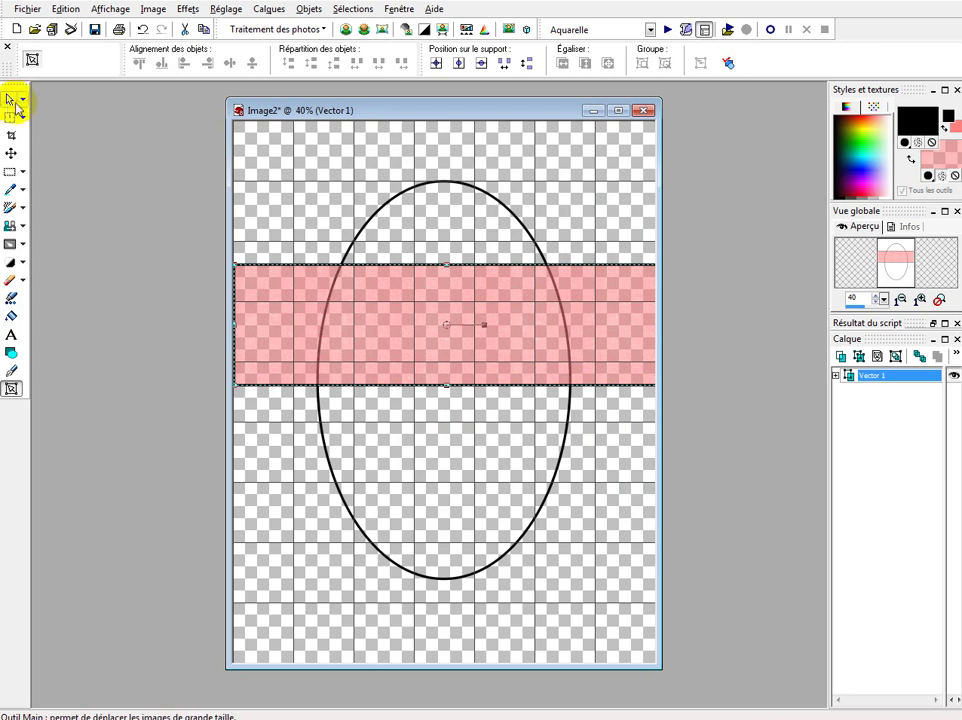
Step: Switch to the Pan tool to release the rectangle and hide the grid on the canvas
click(10, 100)
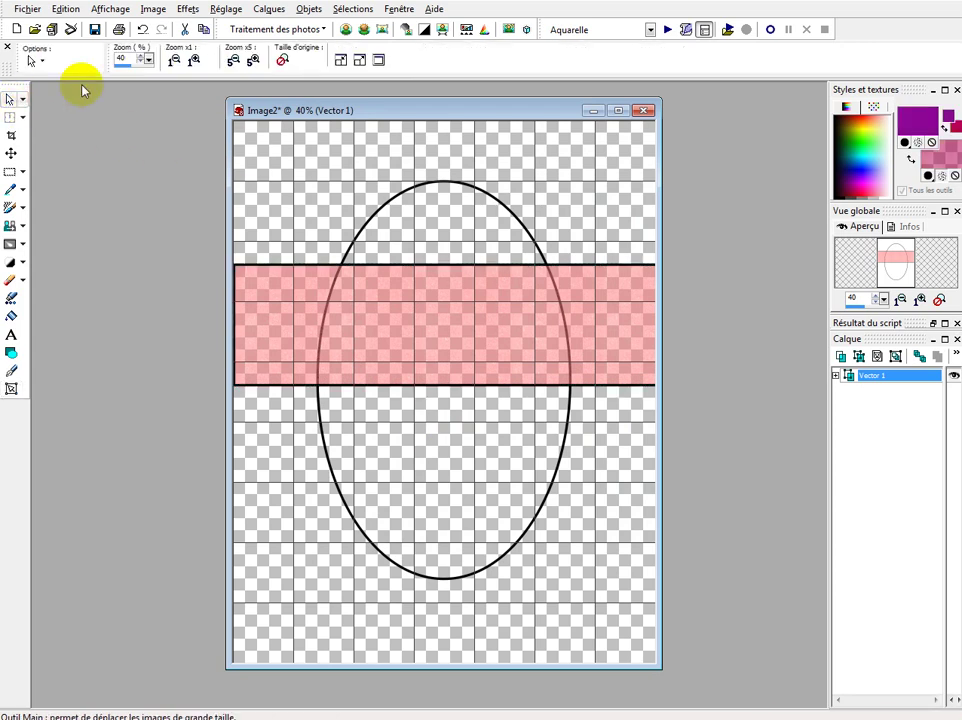
click(110, 9)
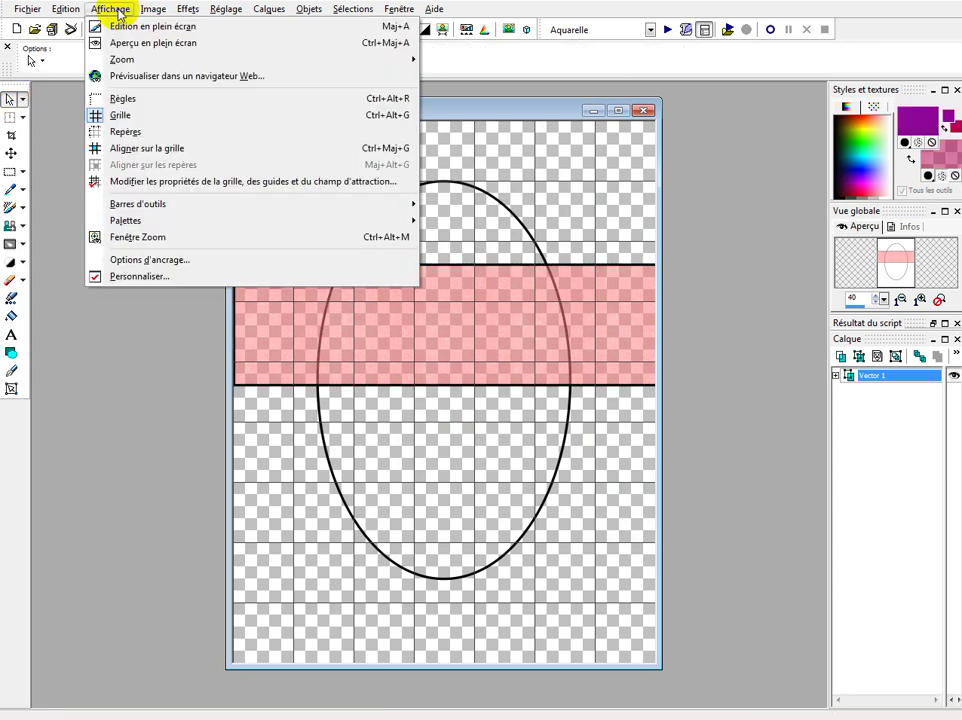
click(124, 116)
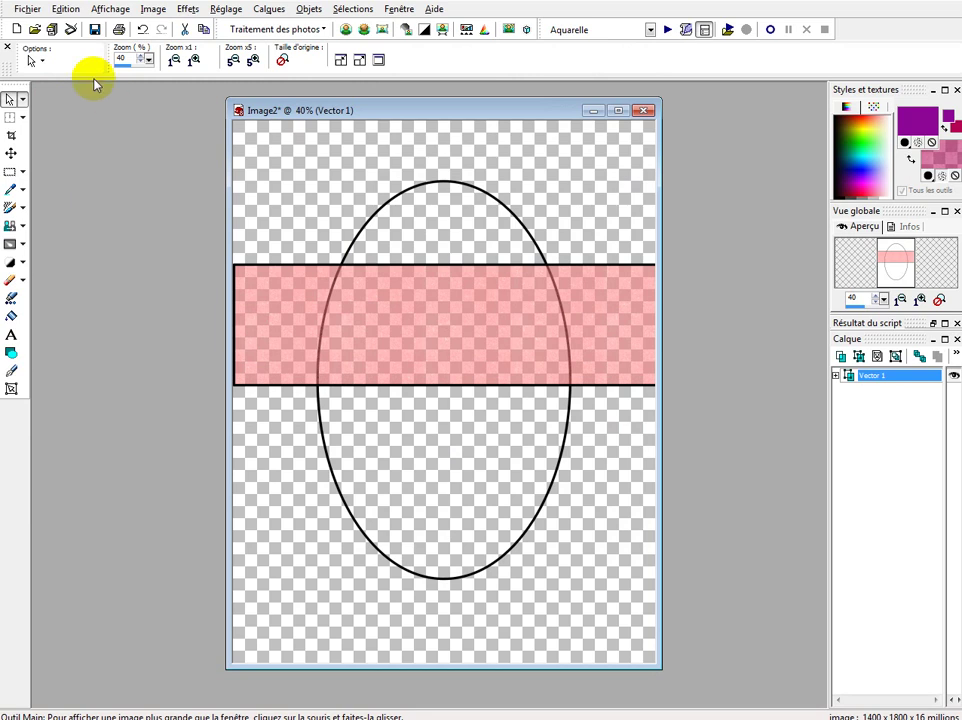
Step: Save the image on drive F: as Calque Vectoriel 3.5 x 4.5 photo identité.pspimage, replacing the existing file
click(28, 10)
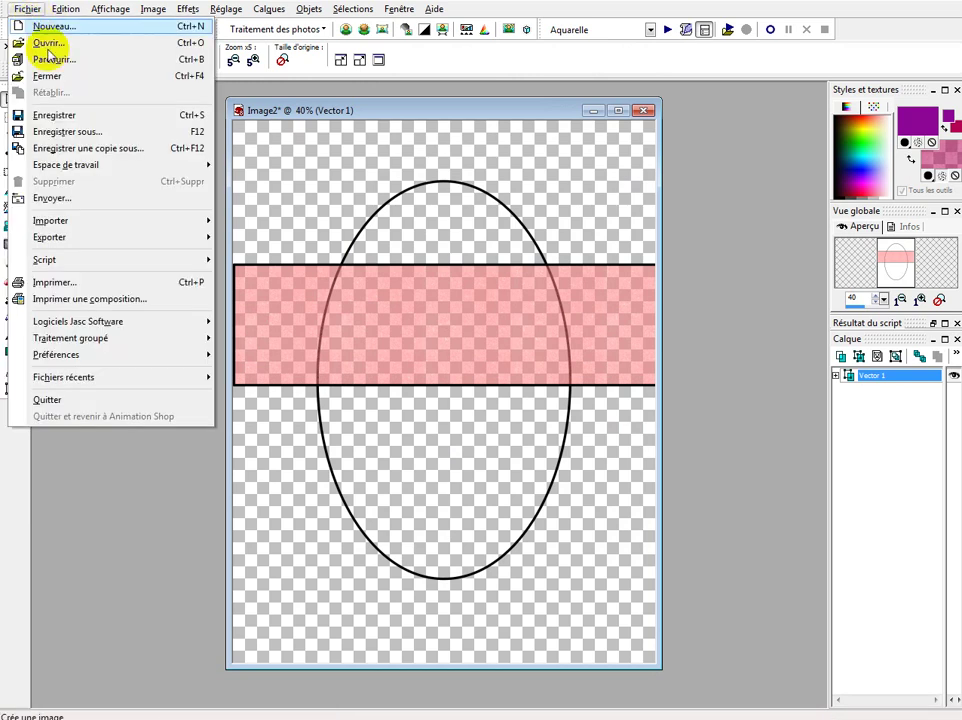
click(80, 131)
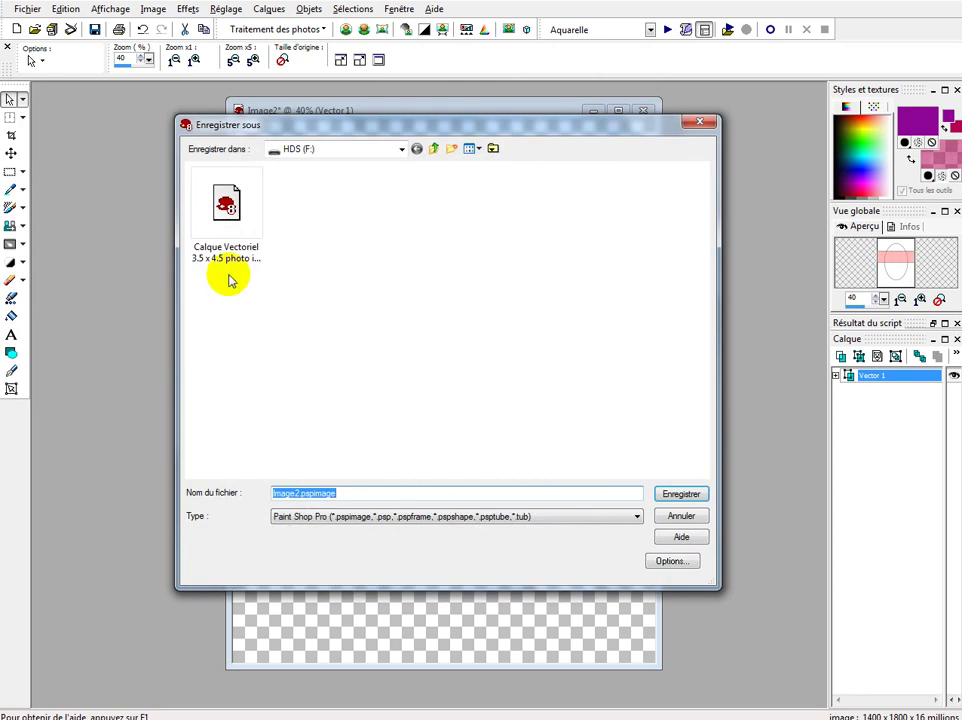
click(228, 216)
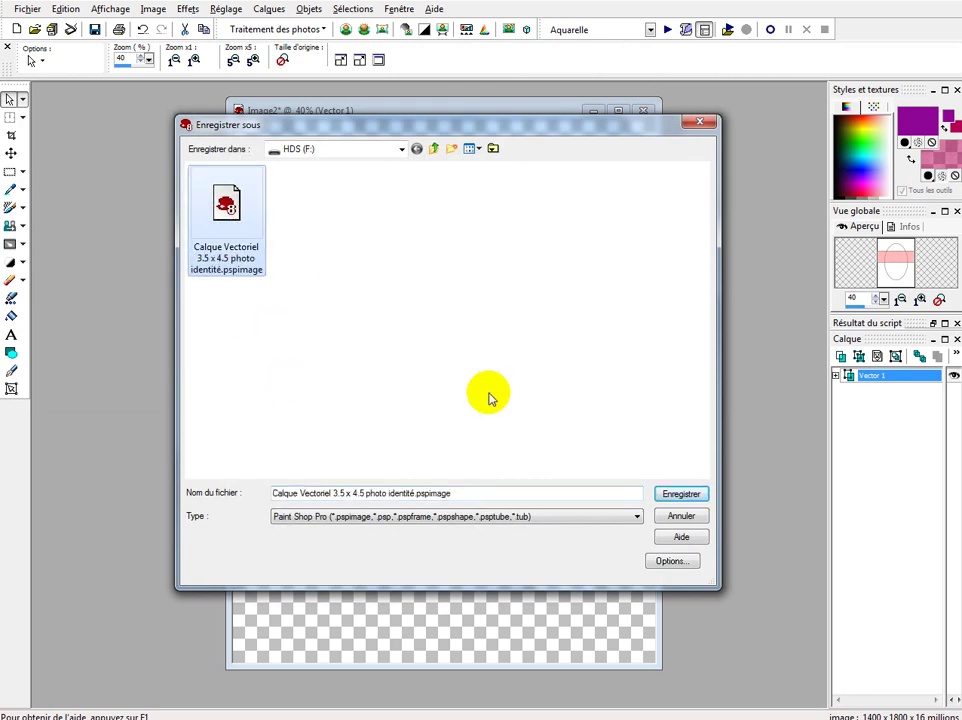
click(683, 495)
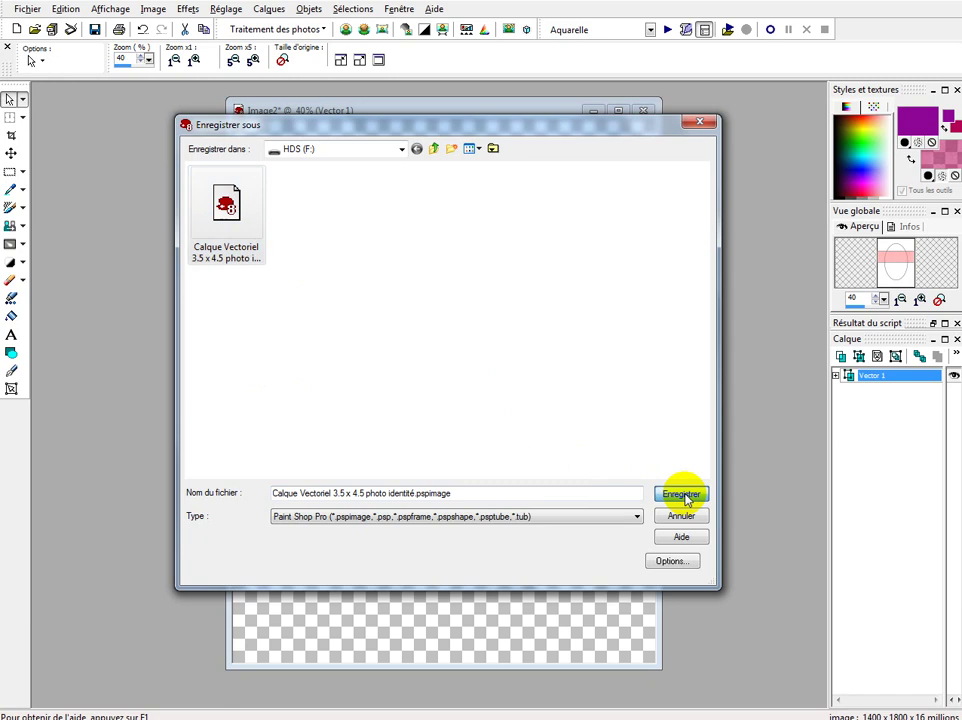
click(539, 366)
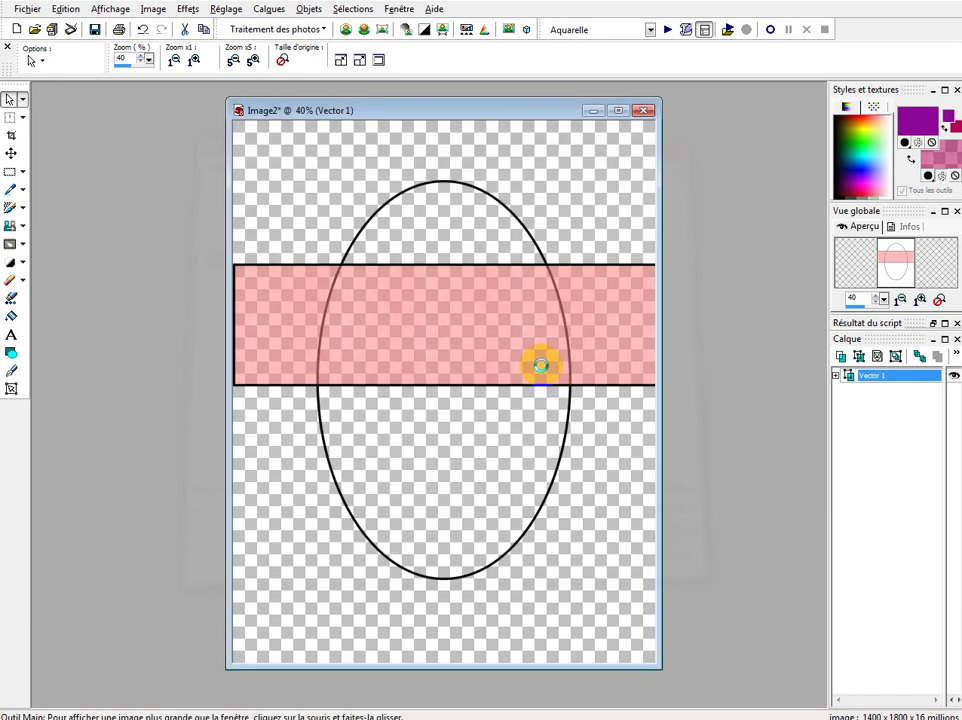